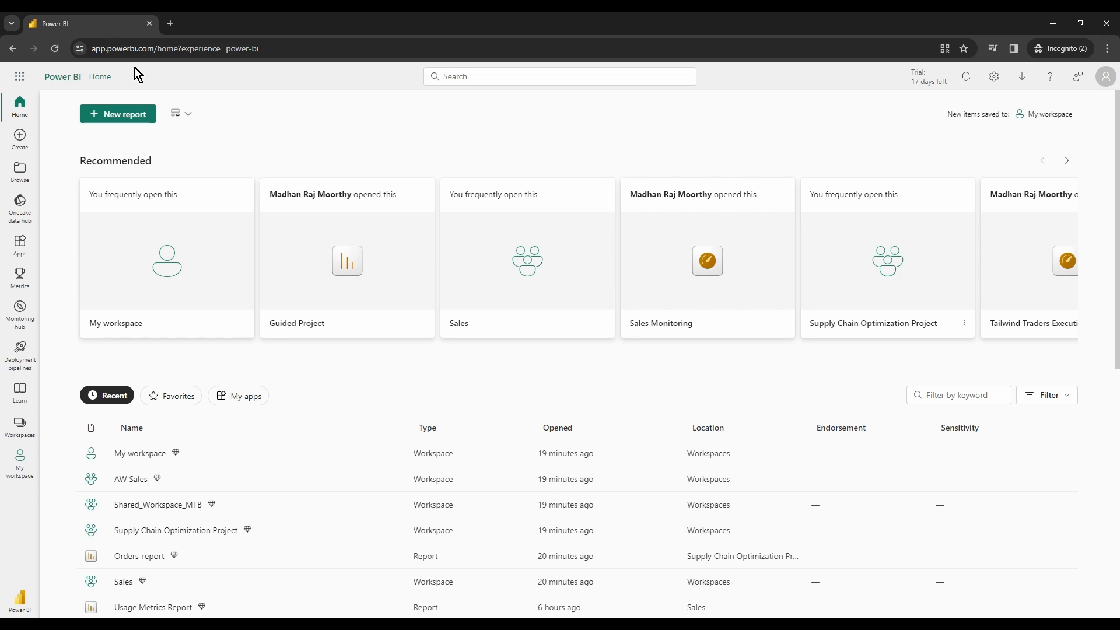
click(163, 53)
click(168, 56)
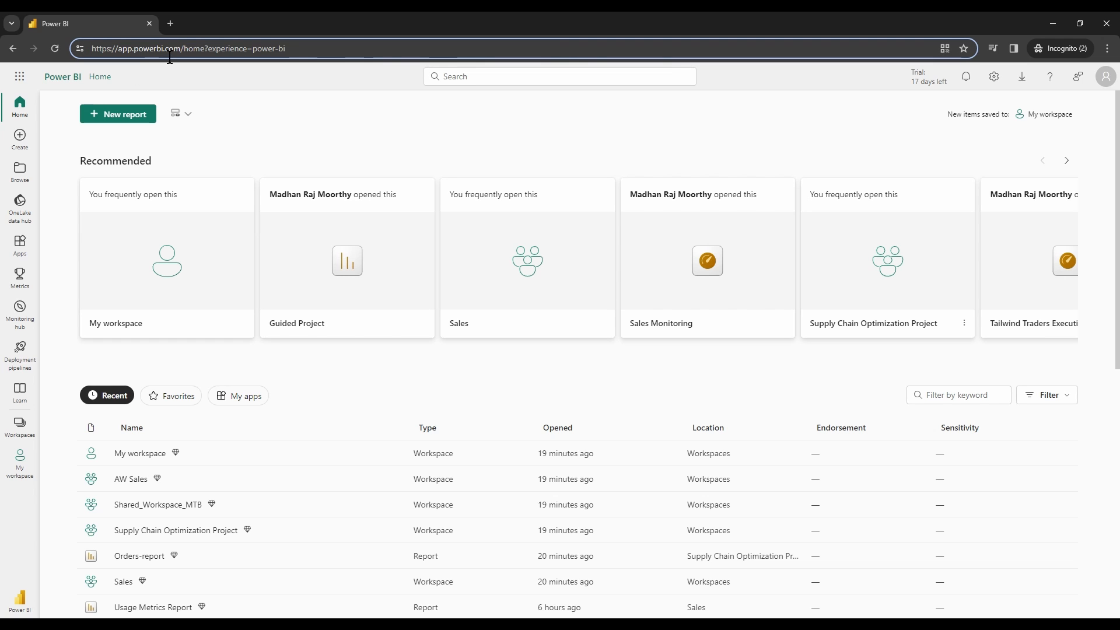
click(286, 110)
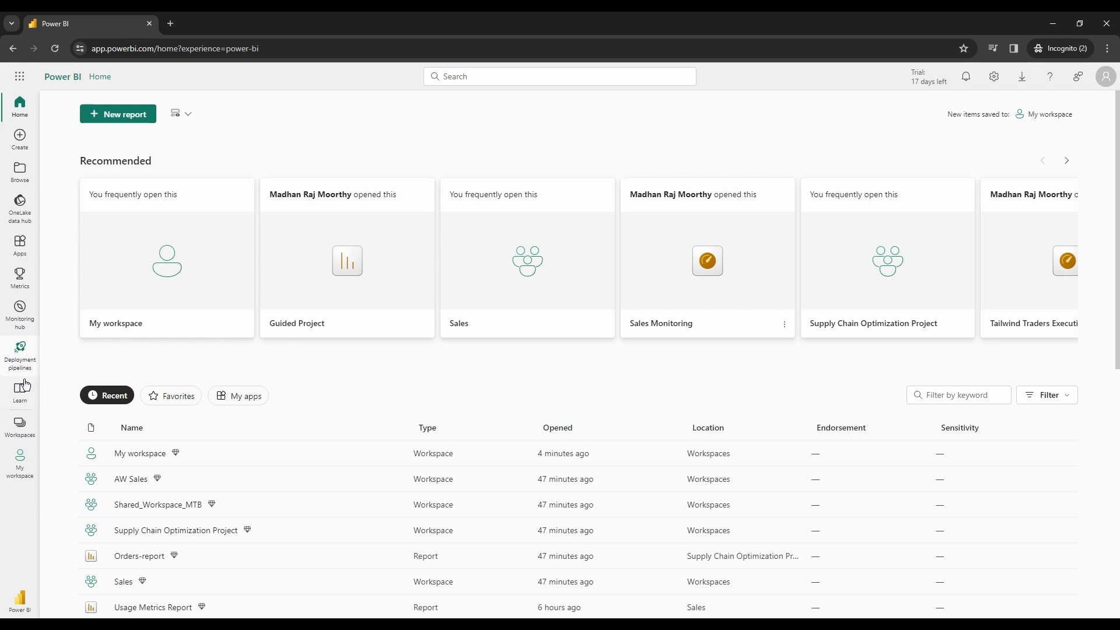
- Open My workspace and review the types of items it contains
click(26, 441)
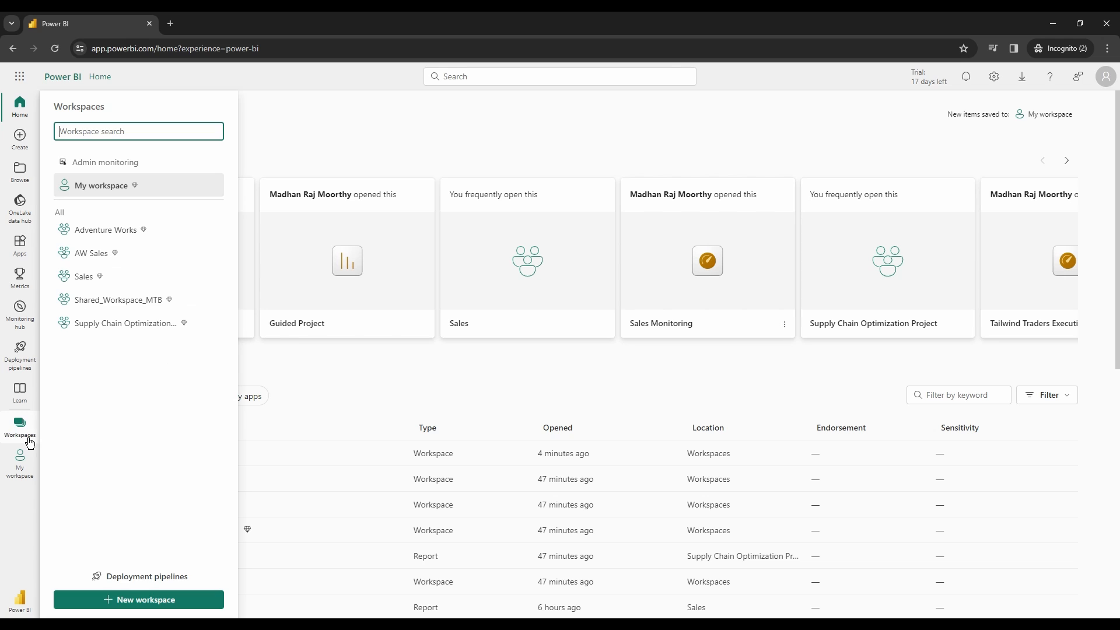
click(125, 196)
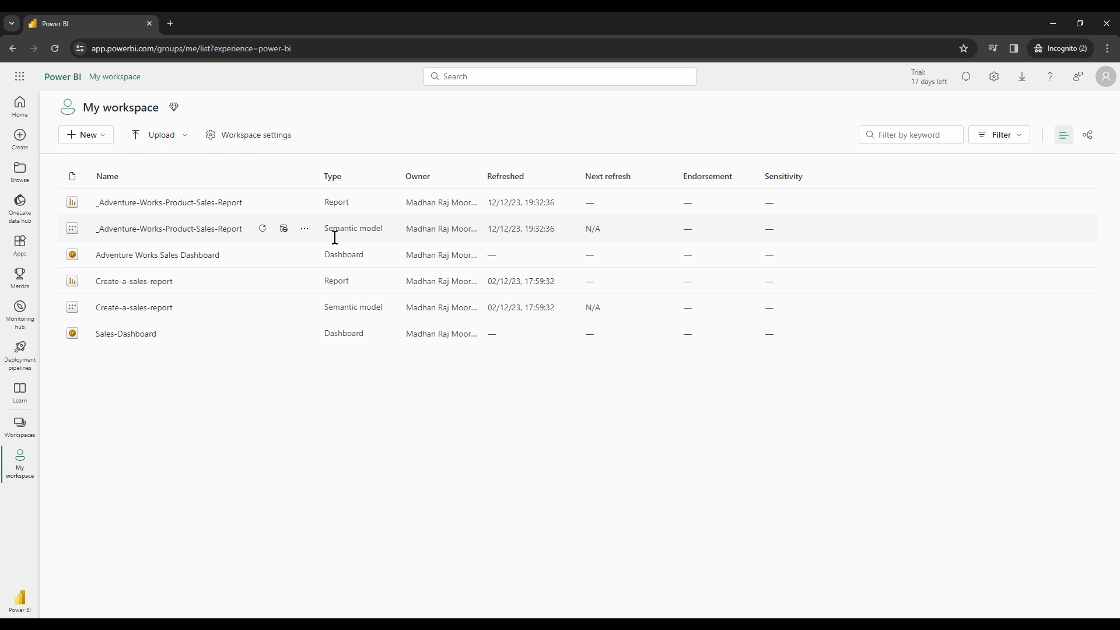
drag(324, 229, 391, 233)
click(375, 239)
- Start a new workspace and name it "Workspace Tutorial 2024"
click(22, 435)
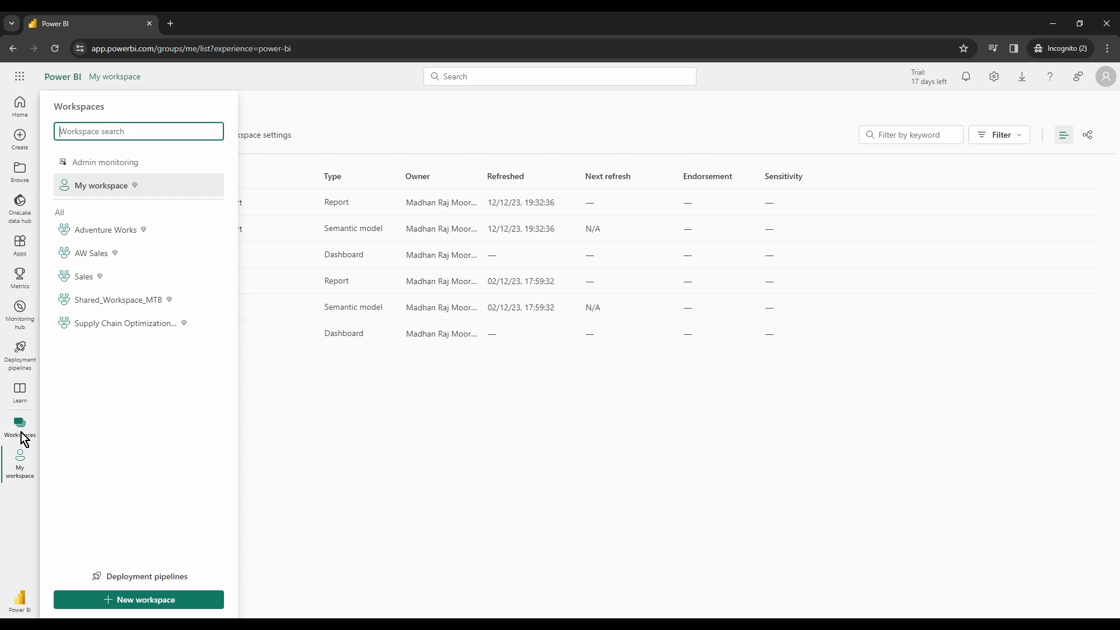
click(154, 608)
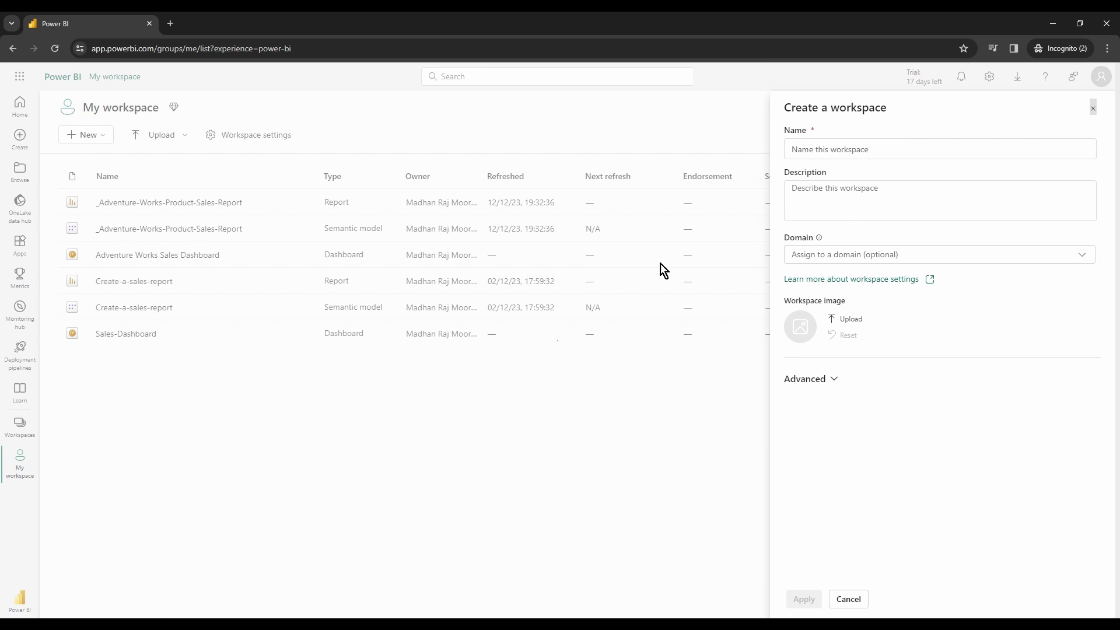
click(857, 156)
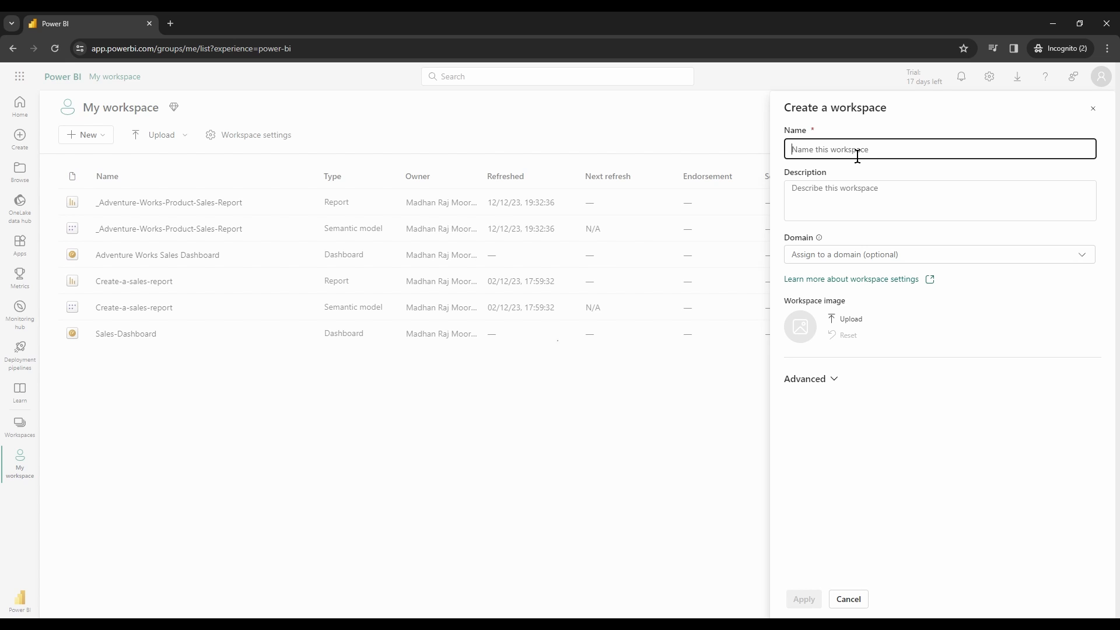
text(Worksapc)
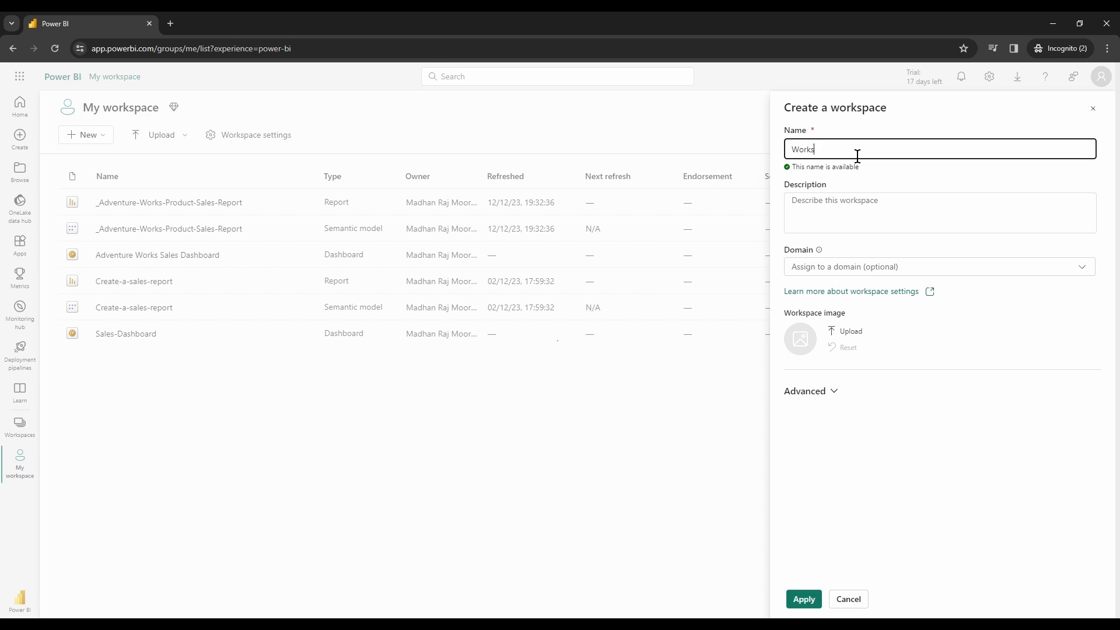
key(BackSpace)
key(BackSpace)
key(BackSpace)
text(pace Tutorial 2024)
- Describe the new workspace as "Workspace created for the tutorial." and check which domains can be assigned
click(875, 222)
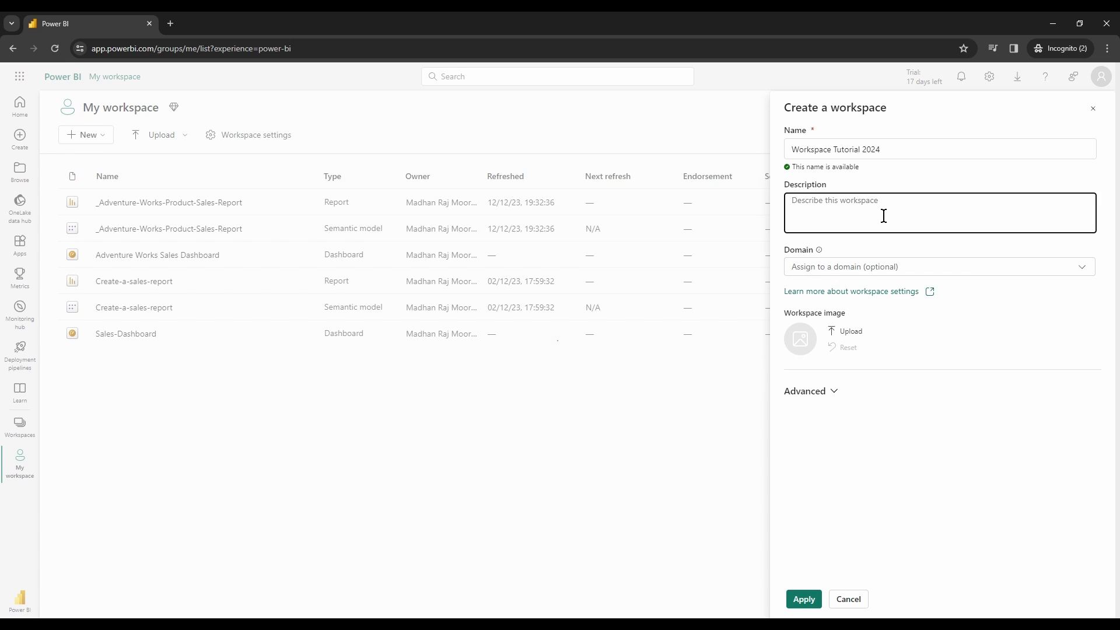
text(Workspace created for the turtorial)
click(928, 247)
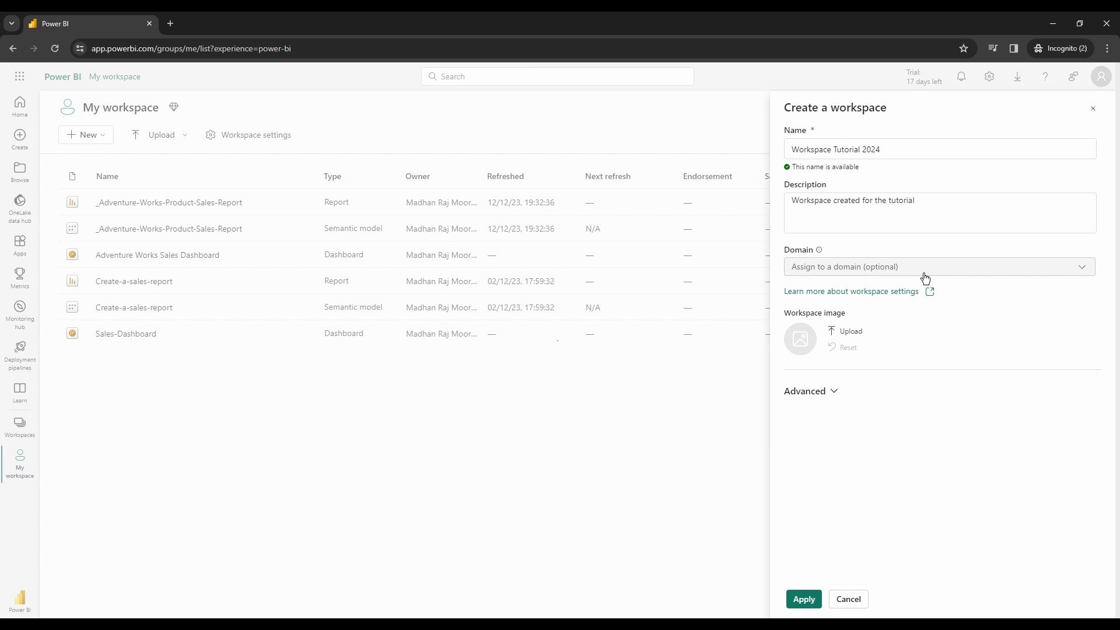
click(925, 274)
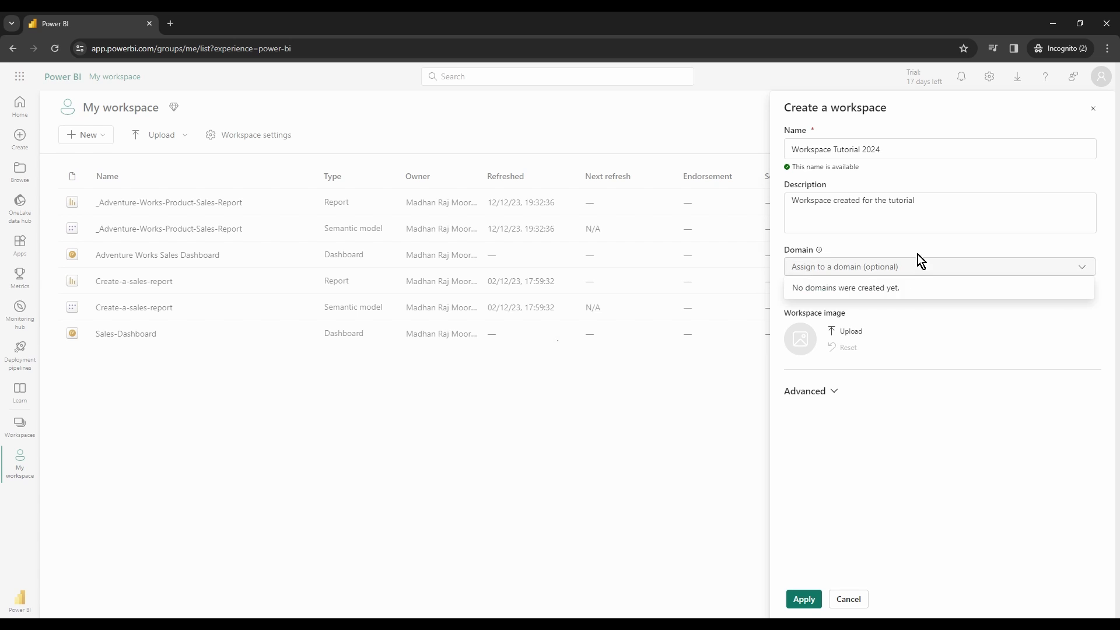
click(919, 253)
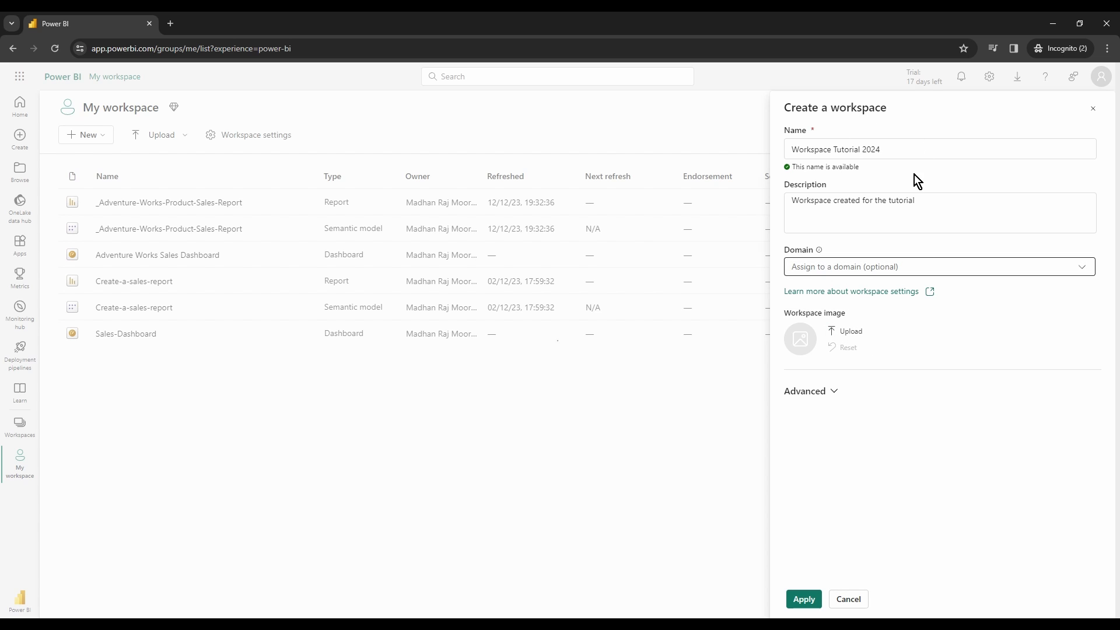
click(946, 217)
text(.)
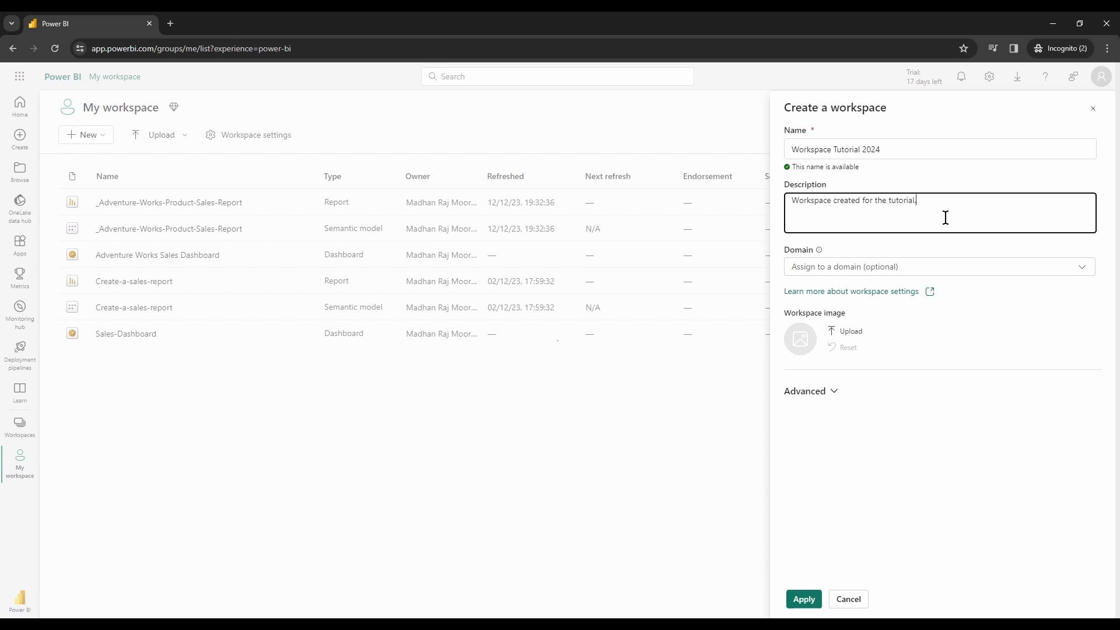
click(963, 239)
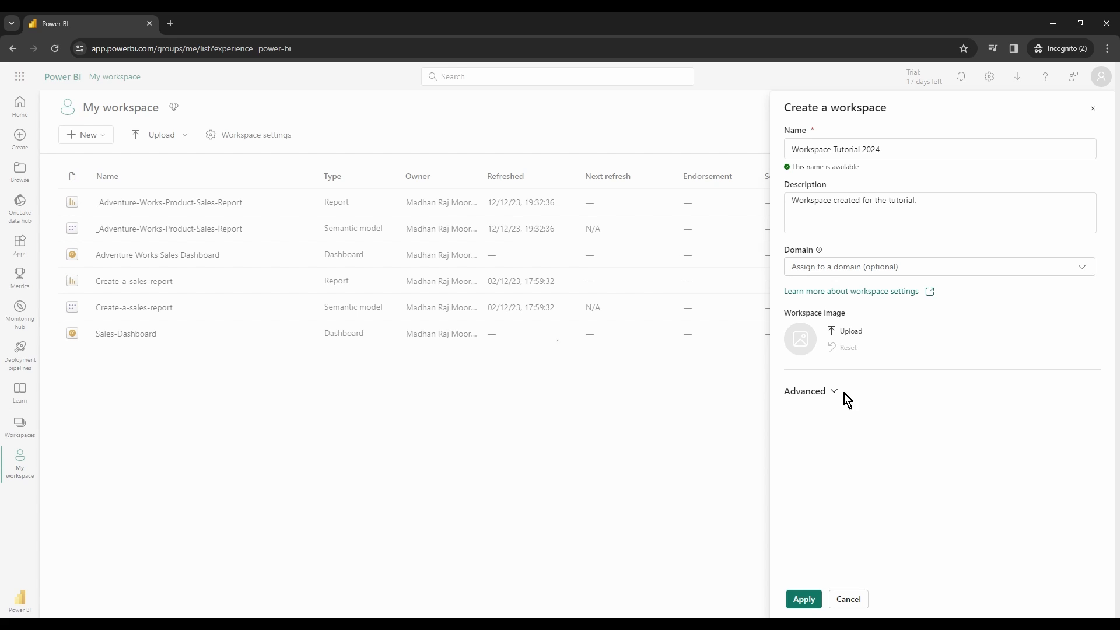
- Examine the new workspace's advanced settings, including the contact list, license mode and default storage format
click(812, 398)
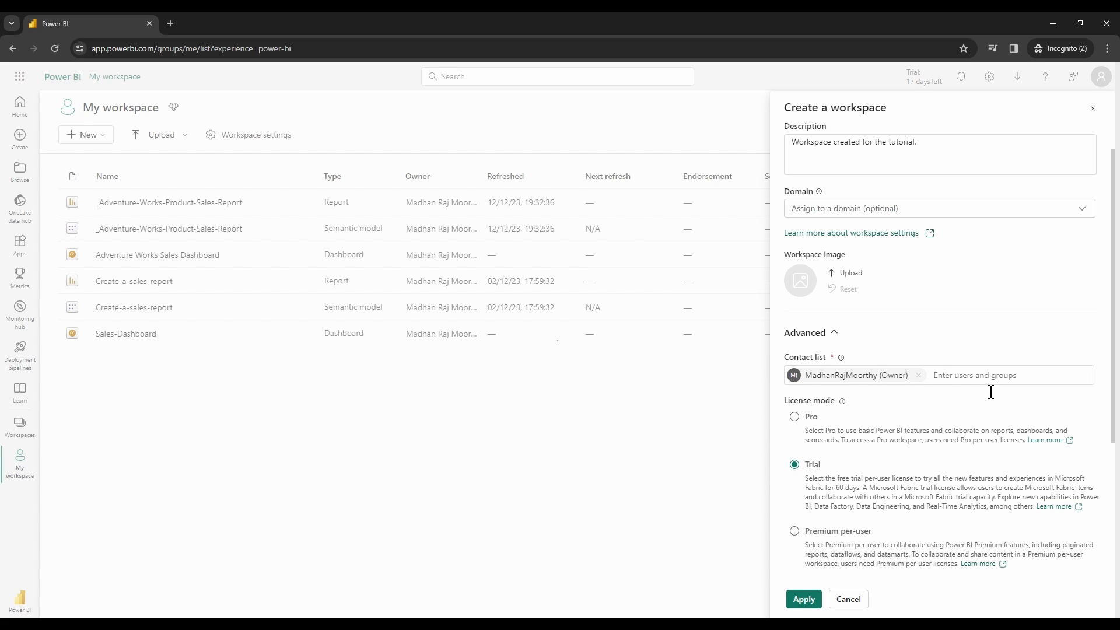
scroll(952, 386, down, 6)
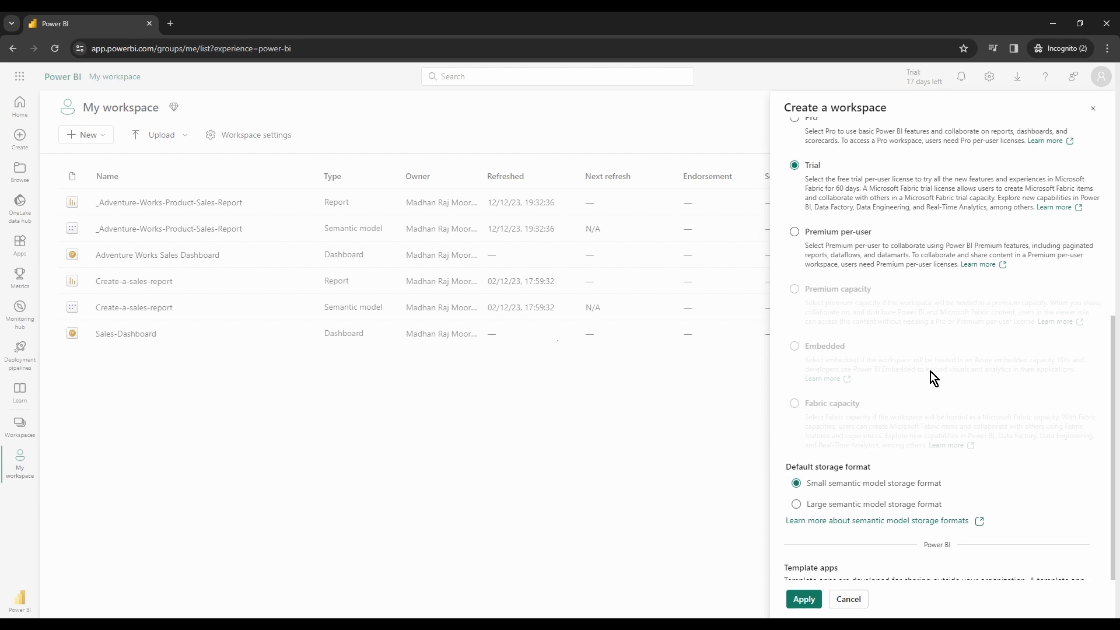
scroll(889, 449, up, 8)
click(834, 392)
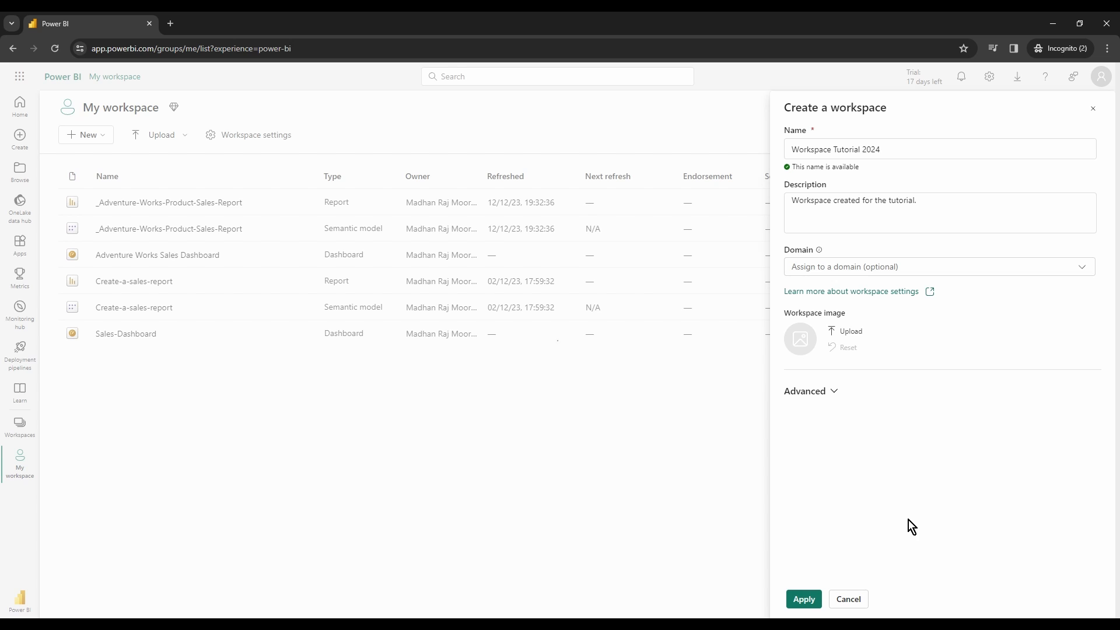
- Apply the entered settings to create the workspace and check its name on the workspace page
click(815, 606)
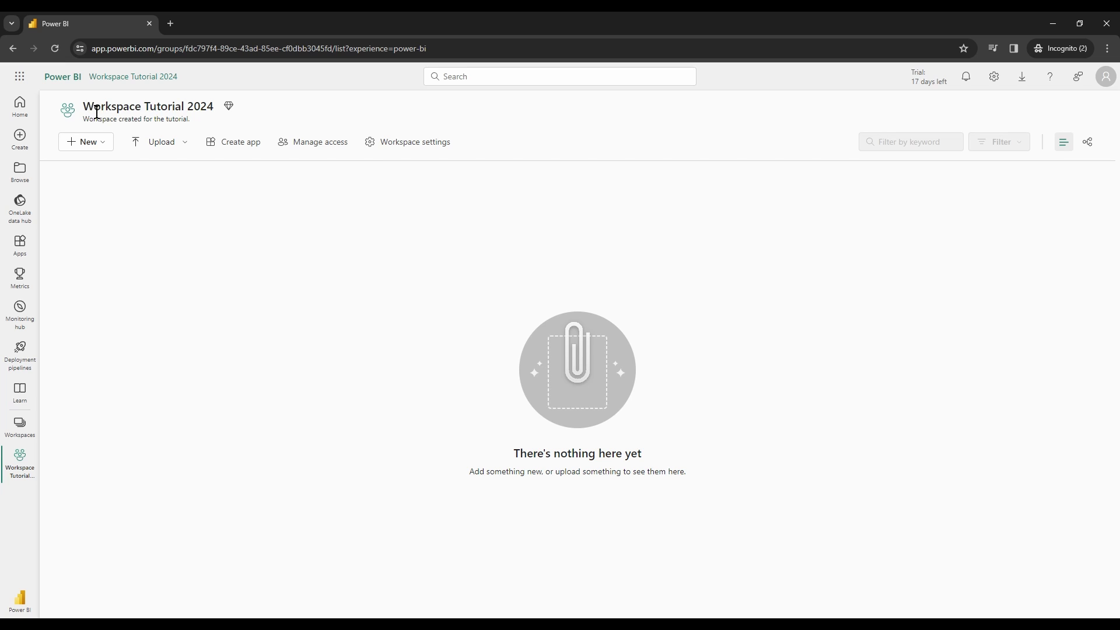
drag(84, 106, 215, 108)
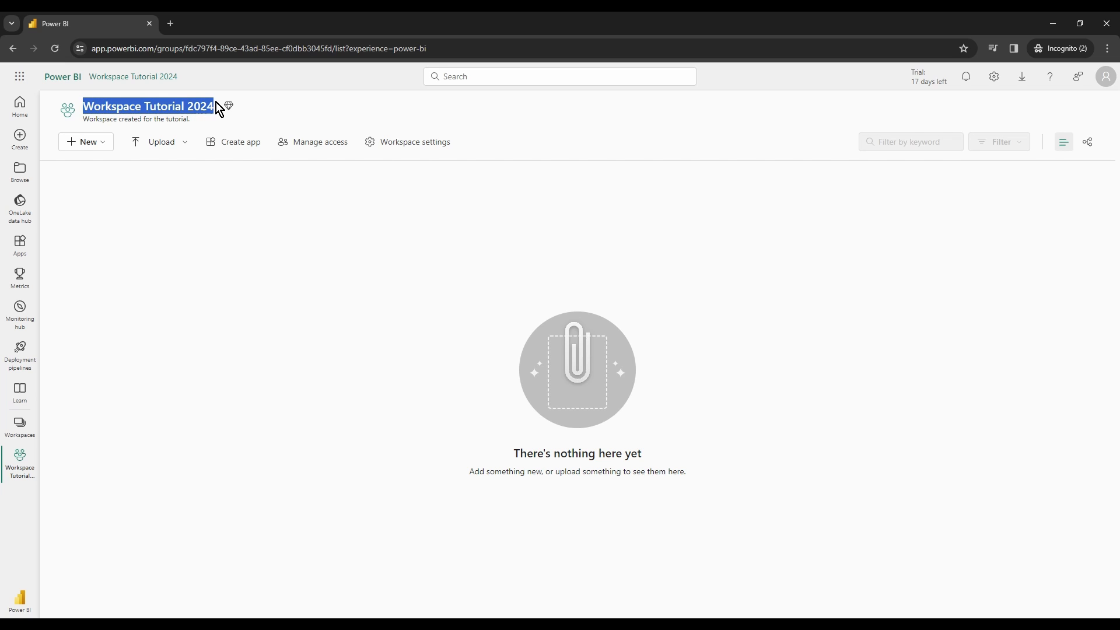
click(341, 217)
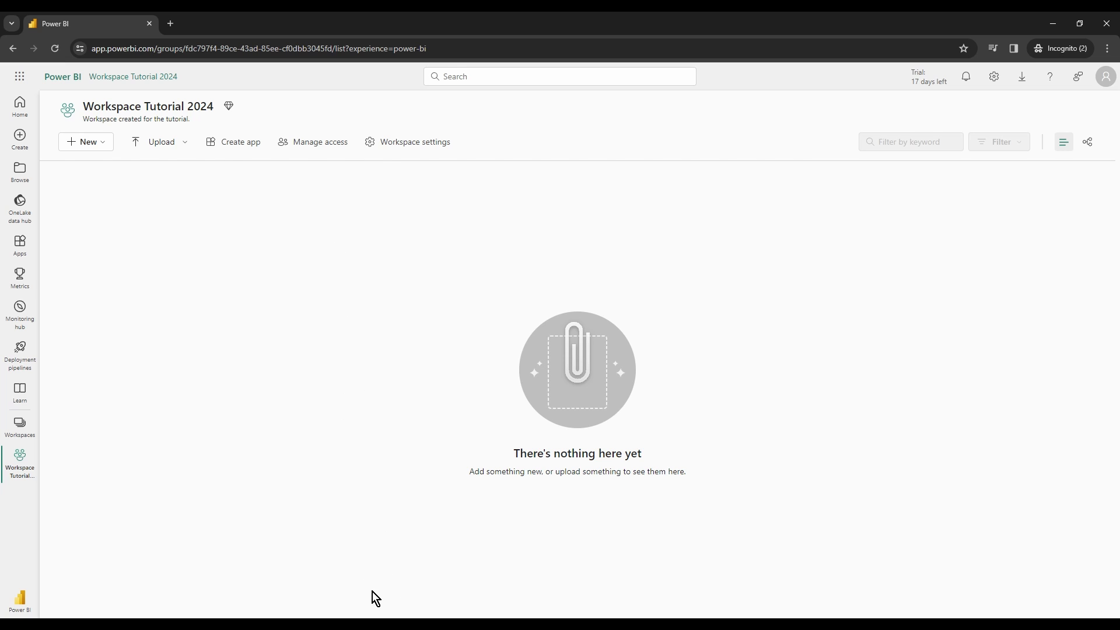
- Upload the Adventure-Works-Sales-Report.pbix file from the local computer to the workspace
click(186, 144)
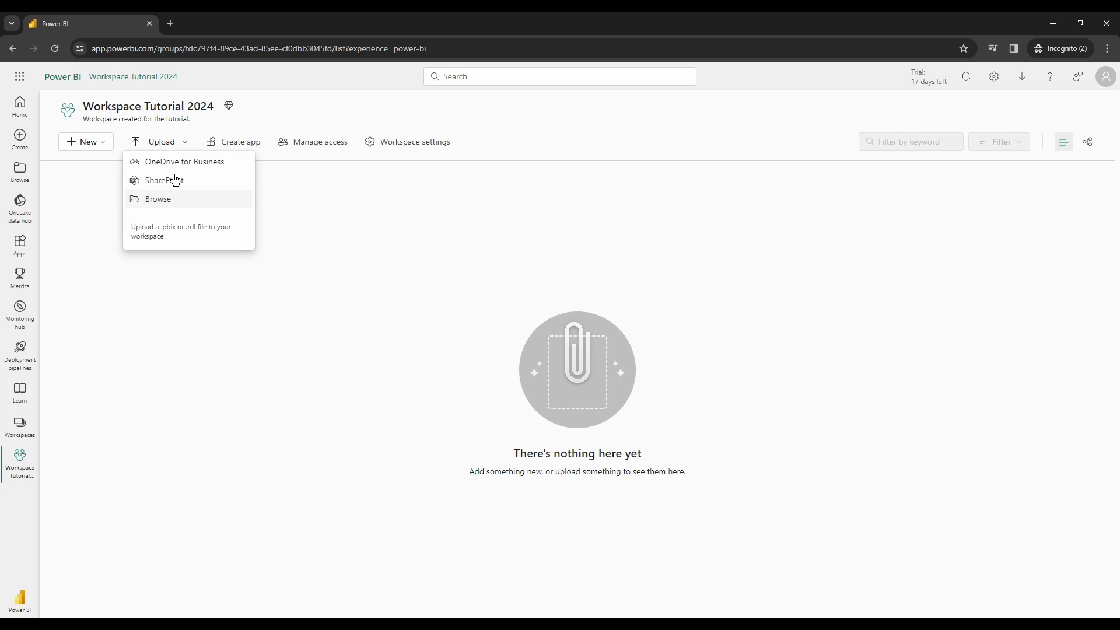
click(253, 116)
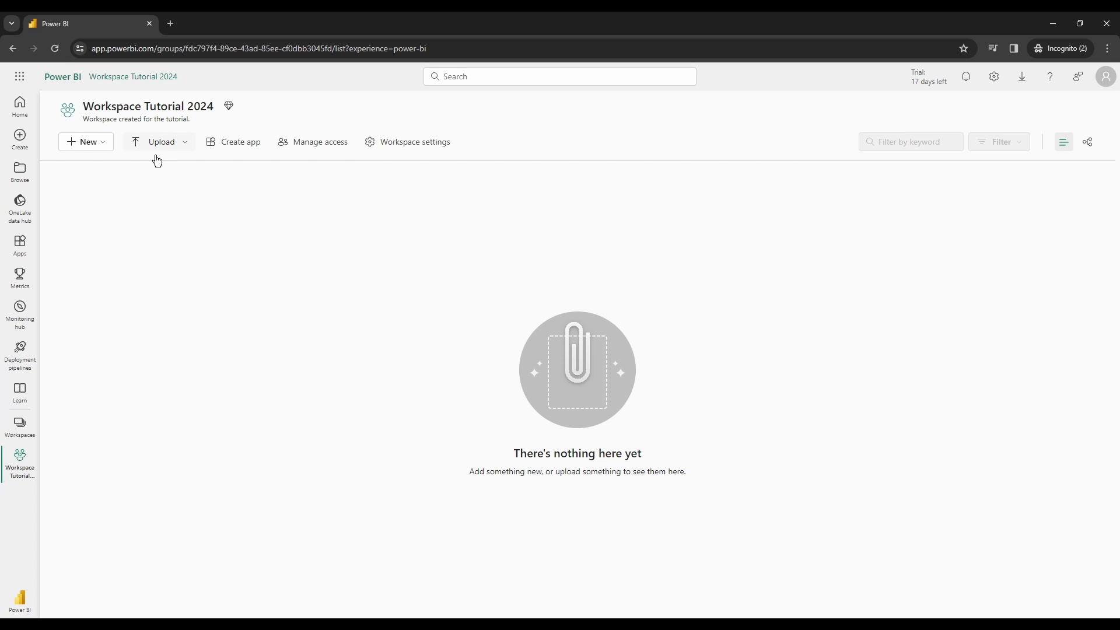
click(189, 150)
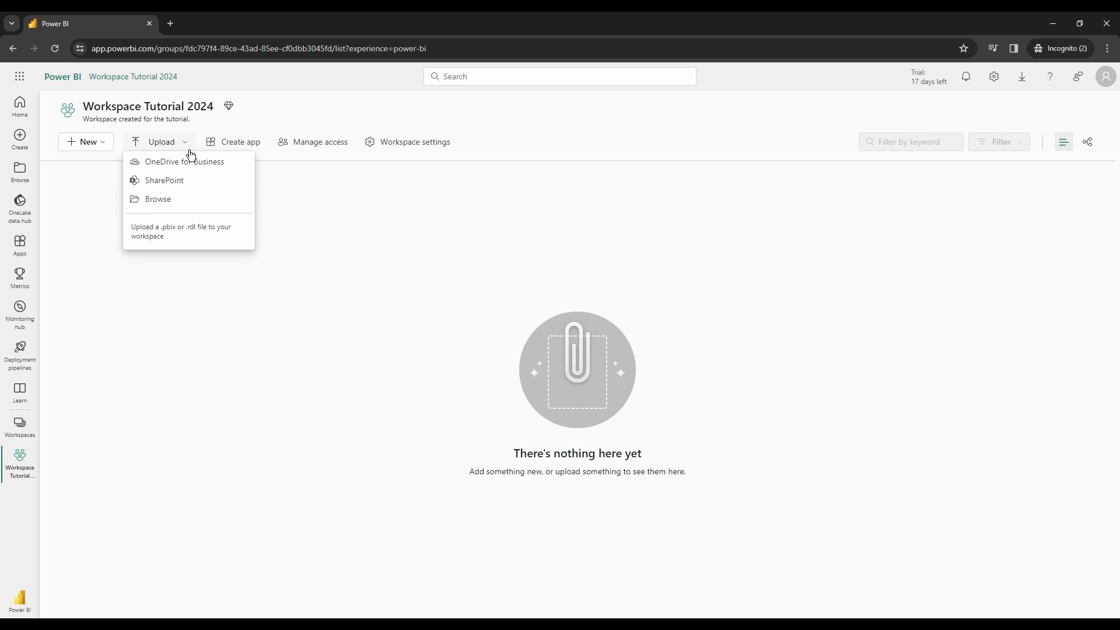
click(165, 211)
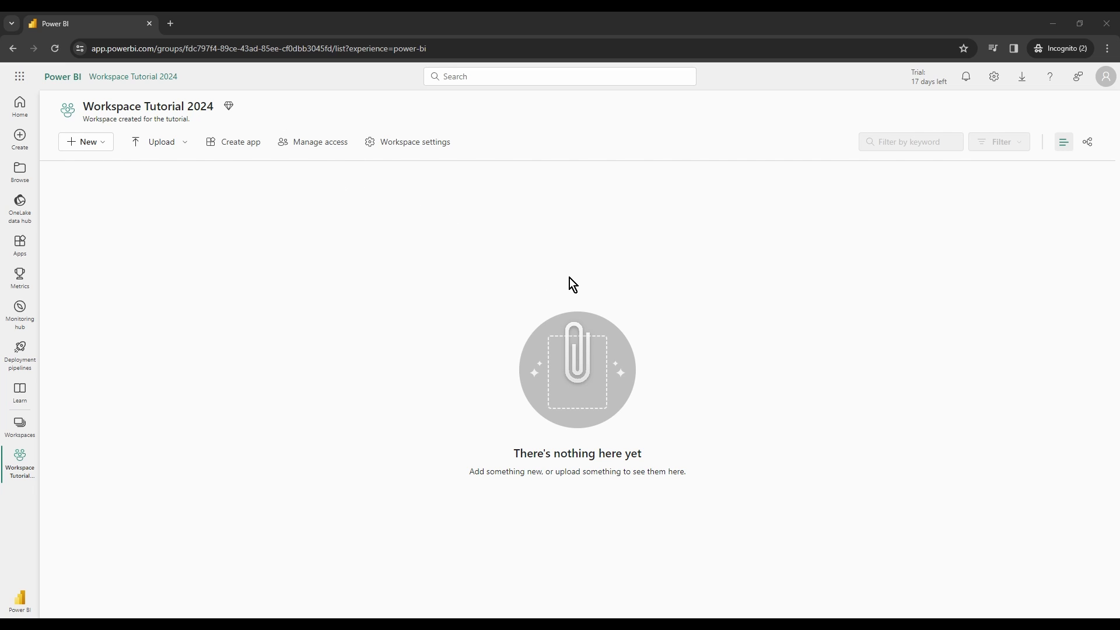
click(815, 481)
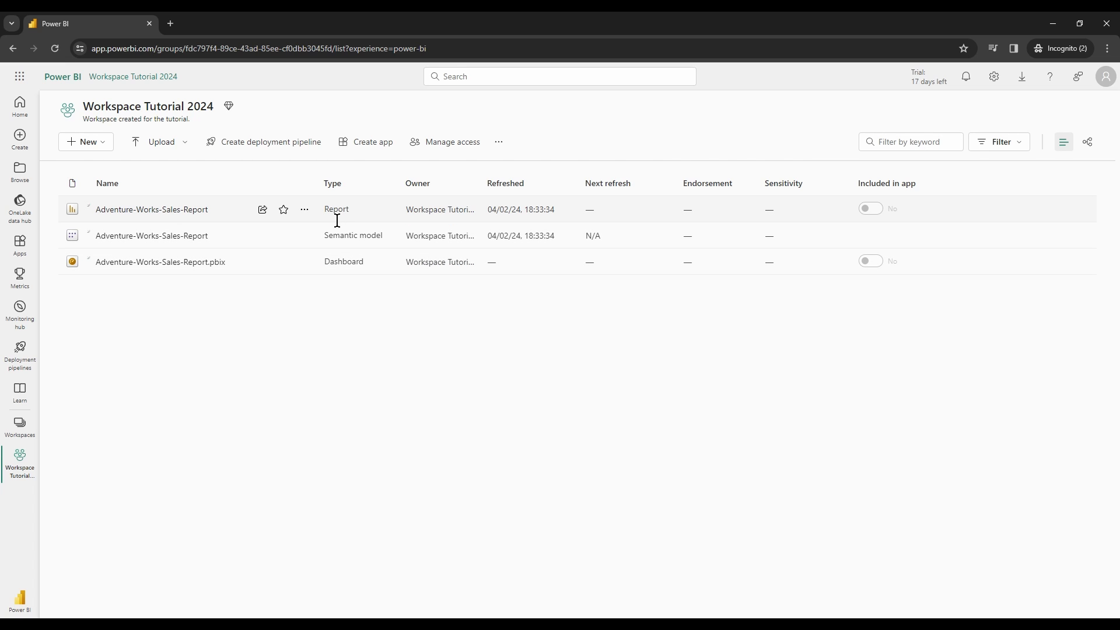
- Review the types of the uploaded items, including the semantic model and the dashboard
drag(324, 236, 386, 233)
double_click(343, 269)
click(368, 312)
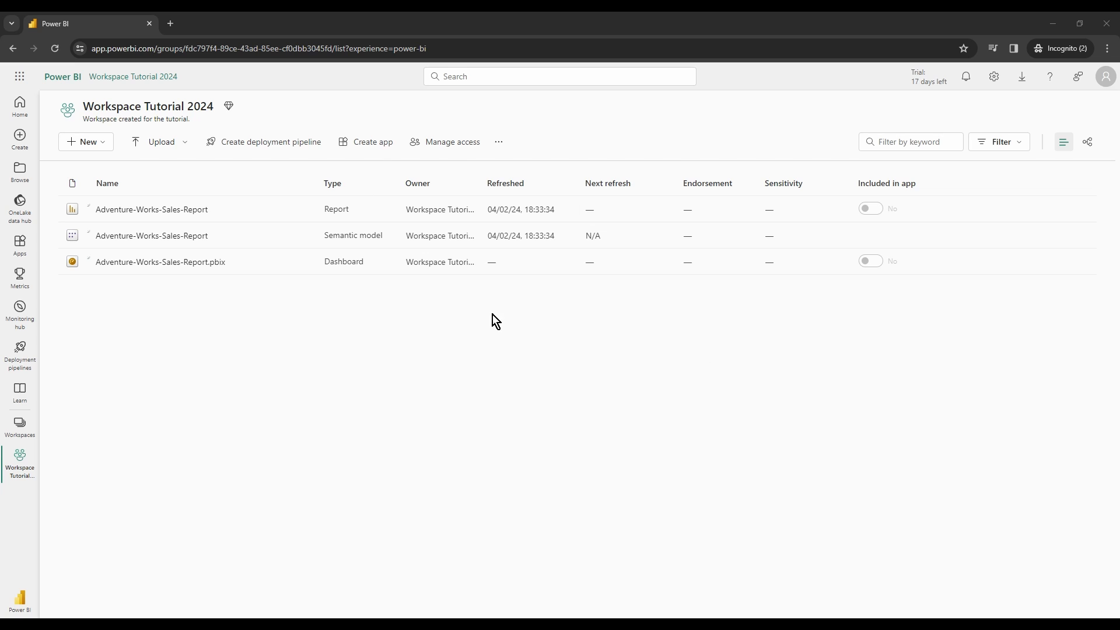
- View the charts of the Adventure-Works-Sales-Report report and return to the Workspace Tutorial 2024 workspace
click(174, 217)
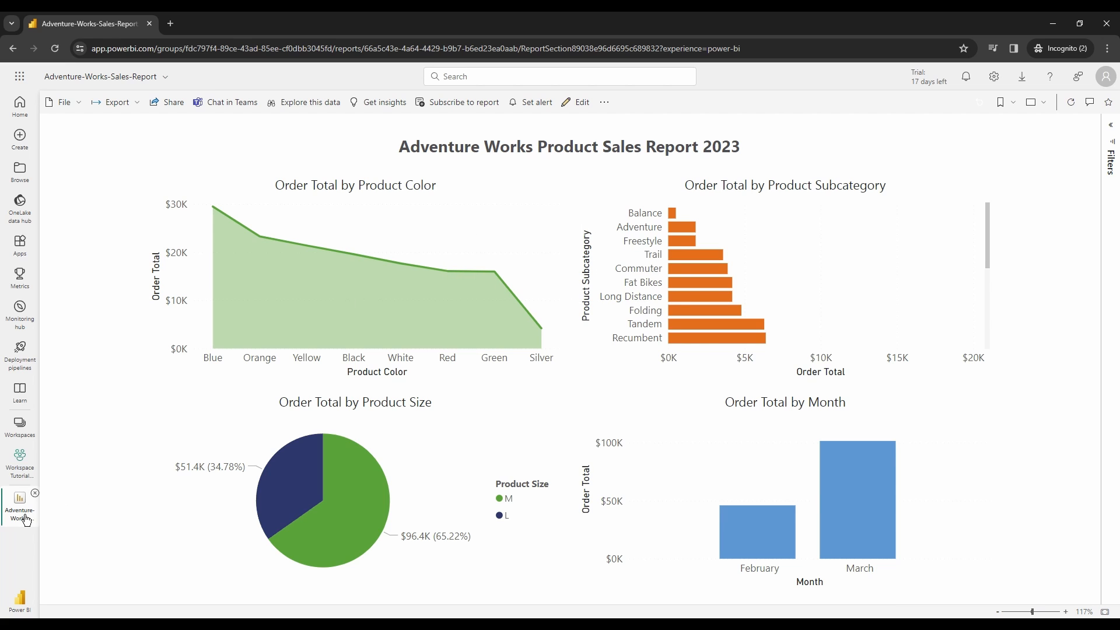
click(23, 474)
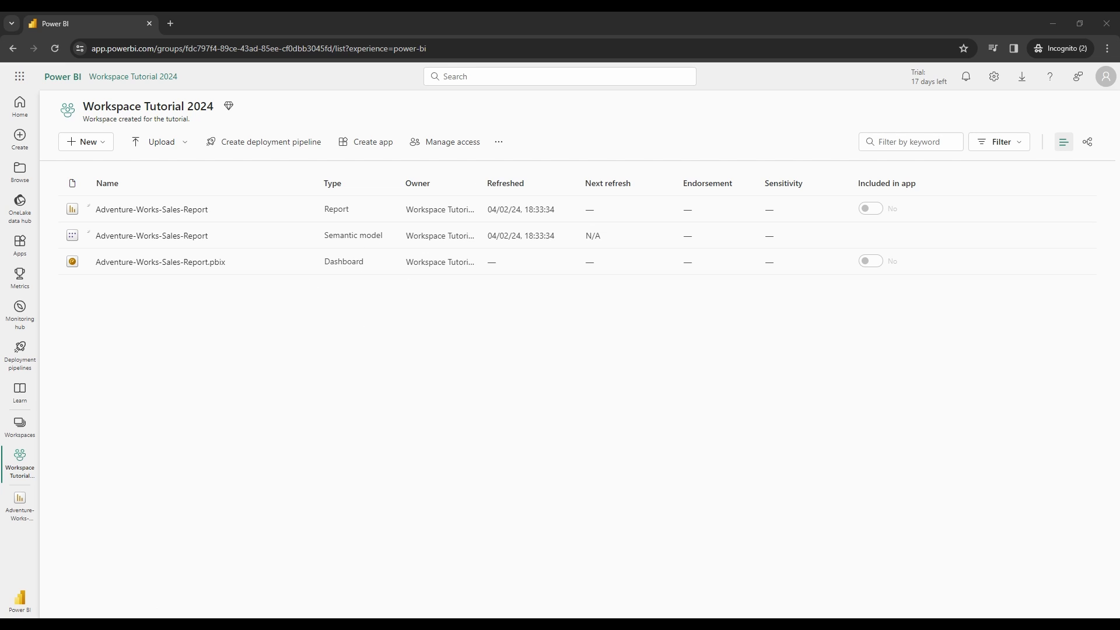
click(199, 211)
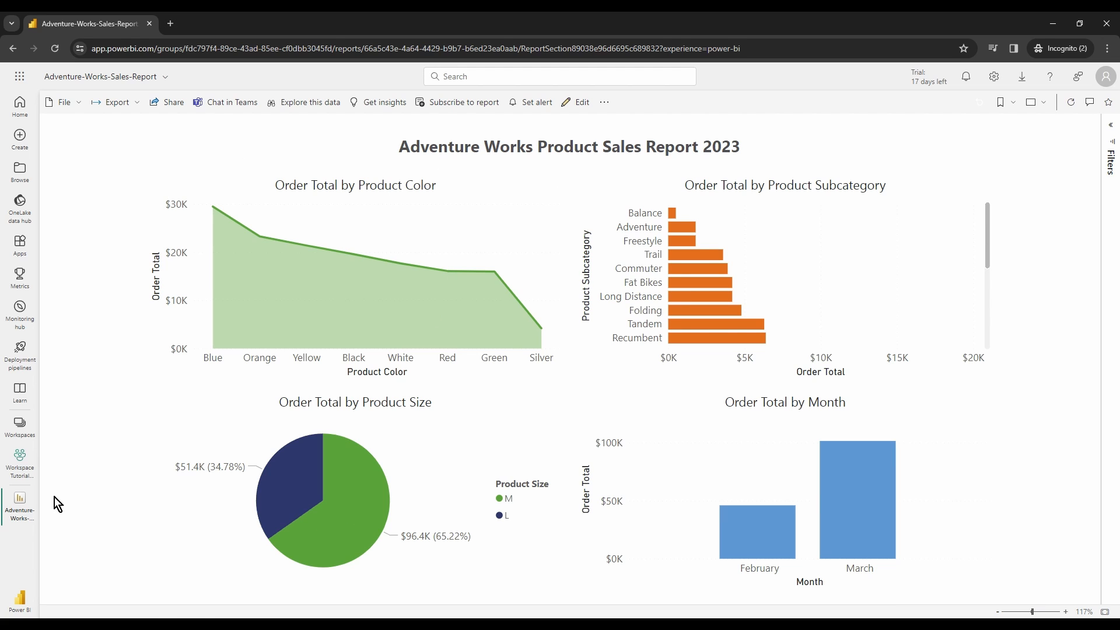
click(20, 426)
click(124, 353)
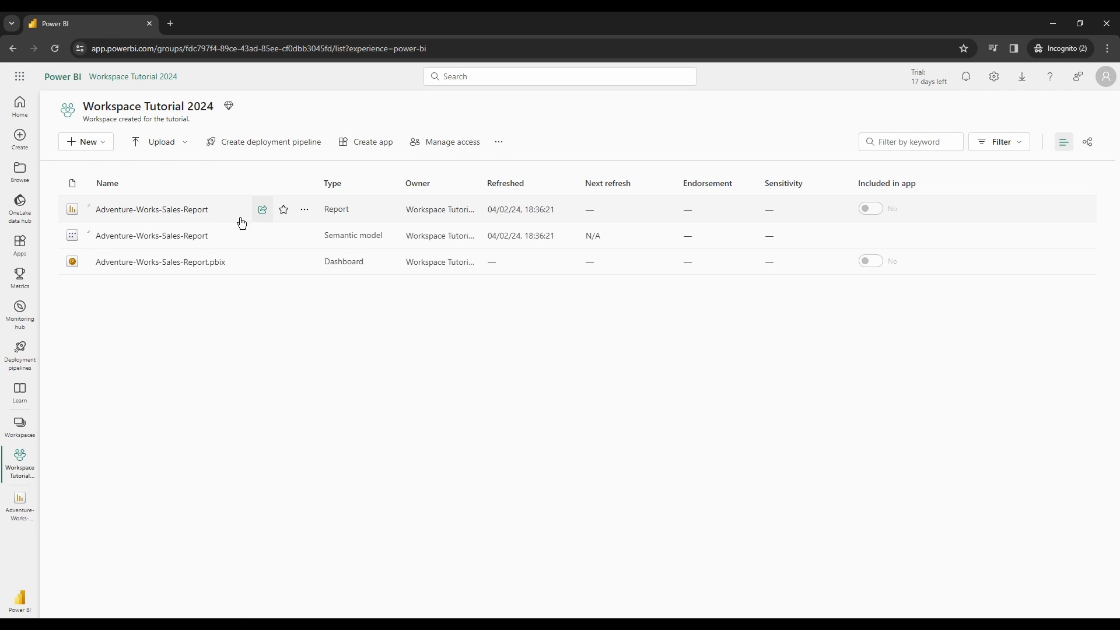
- Reopen the Adventure-Works-Sales-Report report, inspect the Order Total by Product Color chart and go back to the workspace
click(190, 209)
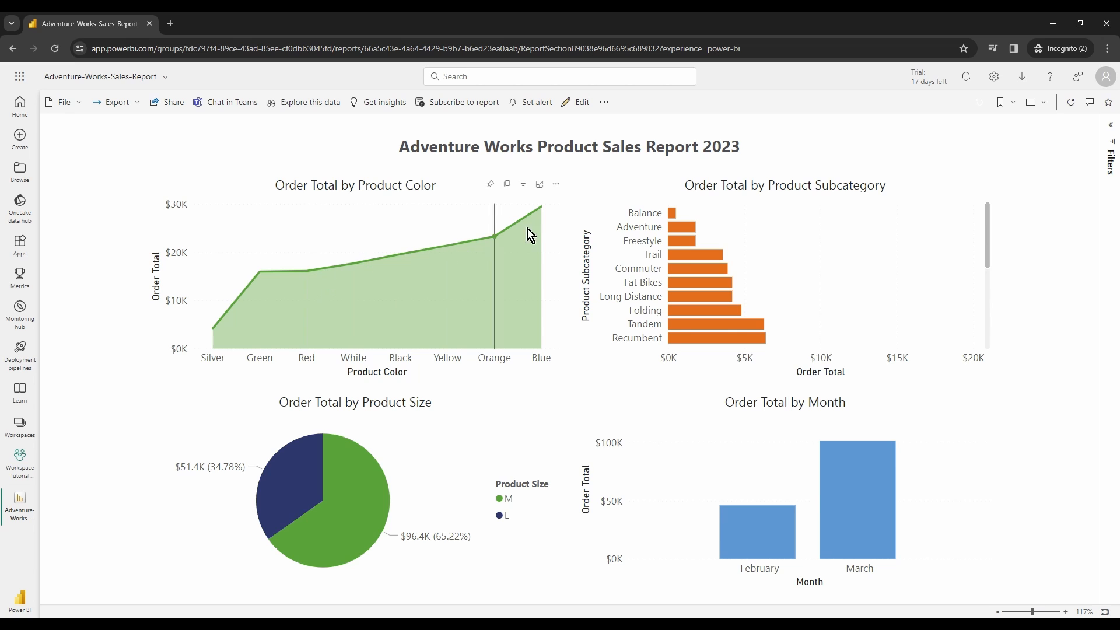
mouse_move(503, 254)
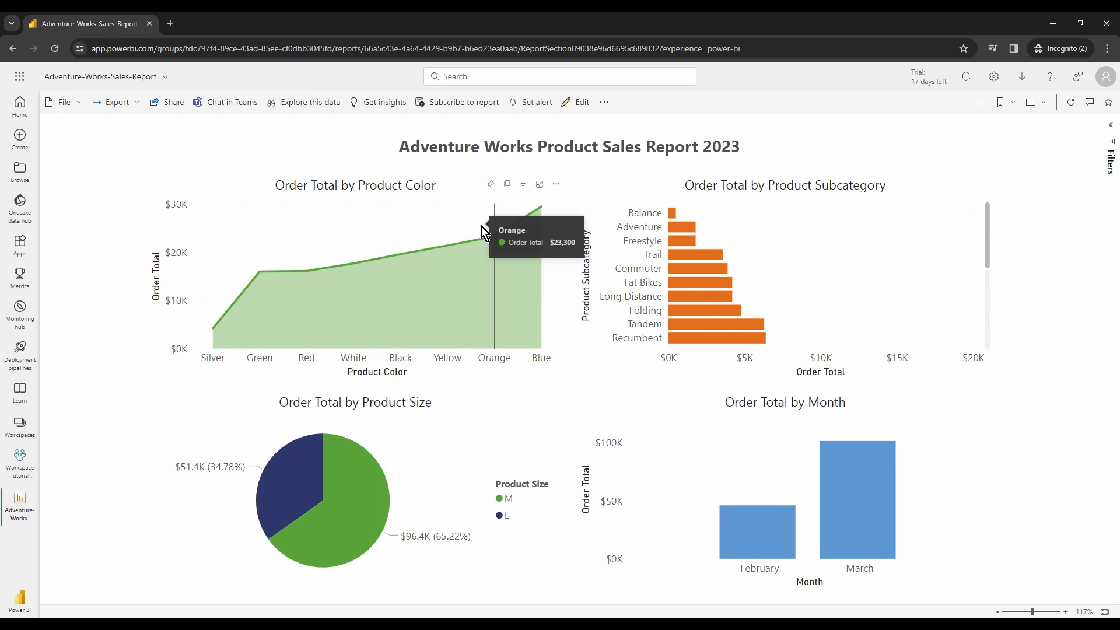
click(19, 424)
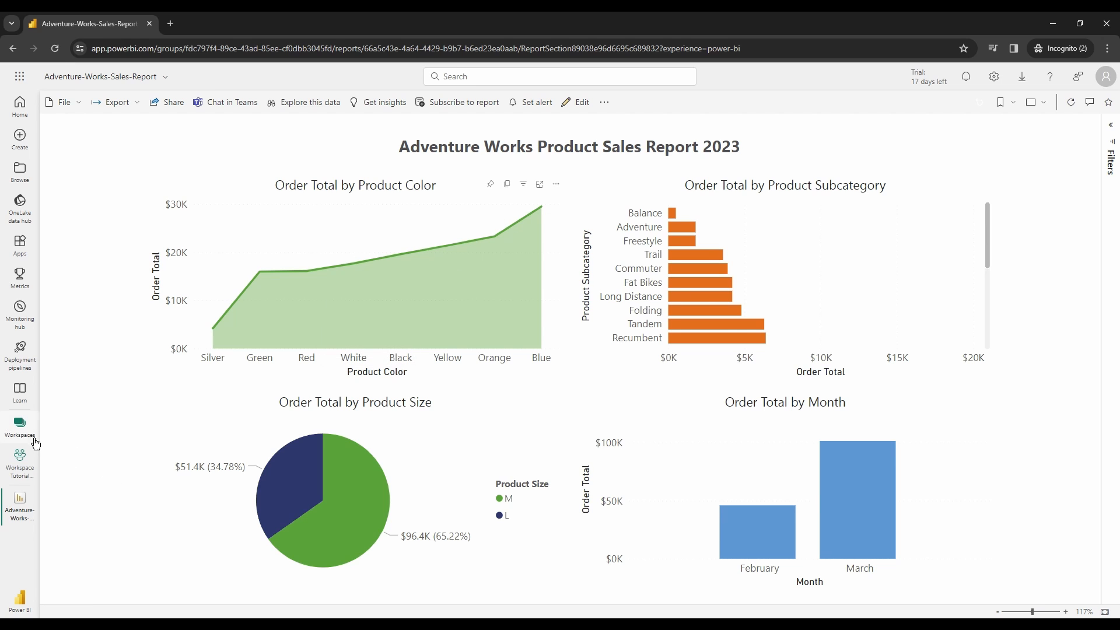
click(133, 350)
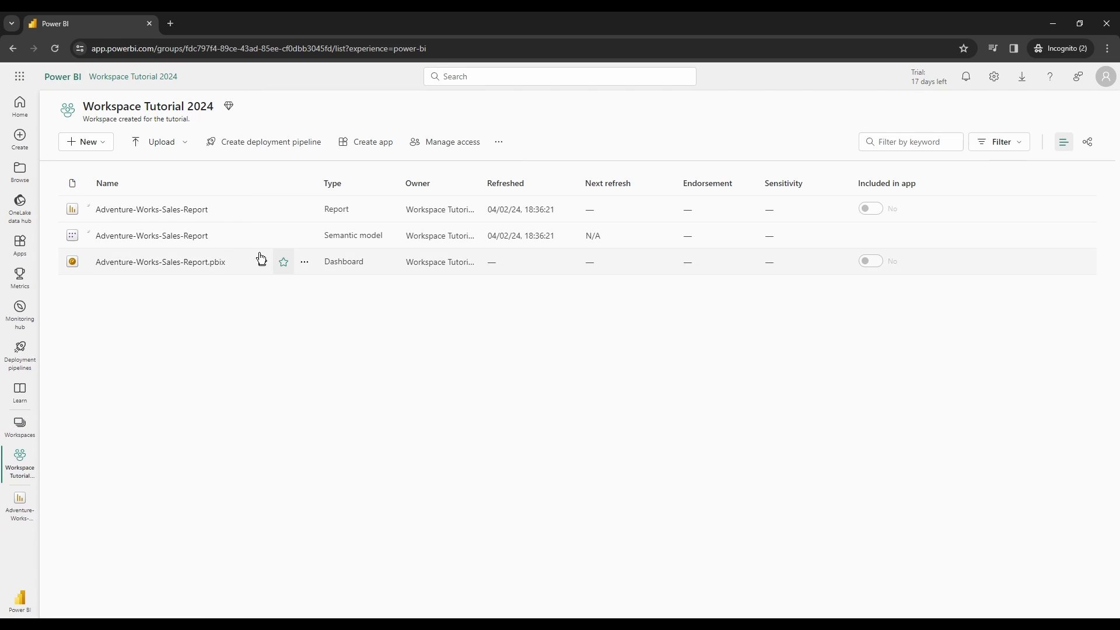
- Upload the updated Adventure-Works-Sales-Report.pbix from the local computer to the workspace, replacing the existing dataset
click(185, 150)
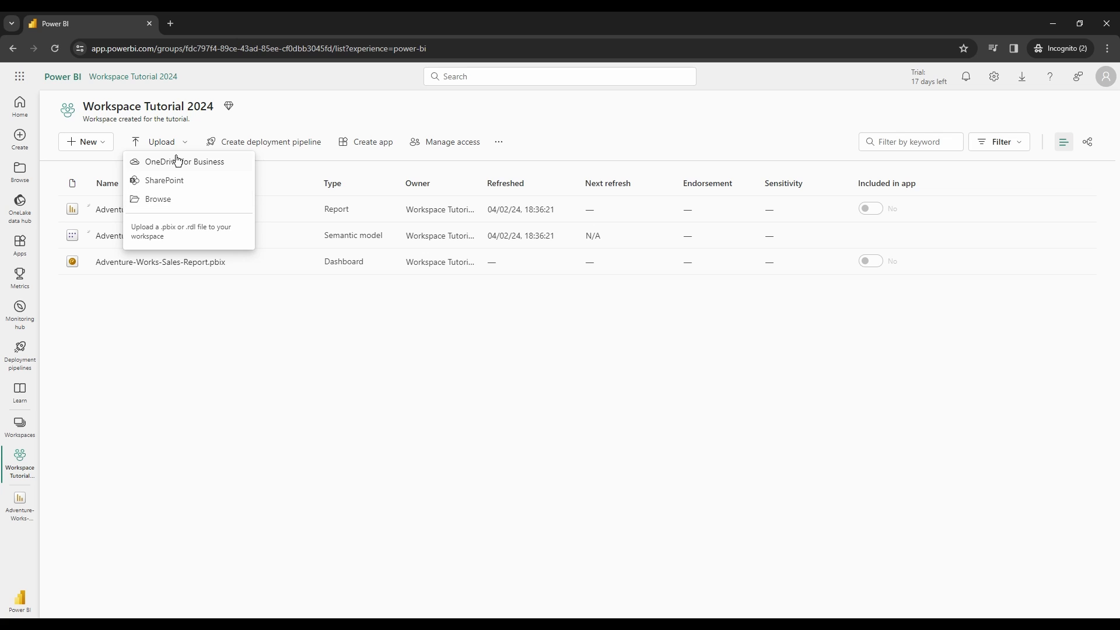
click(163, 211)
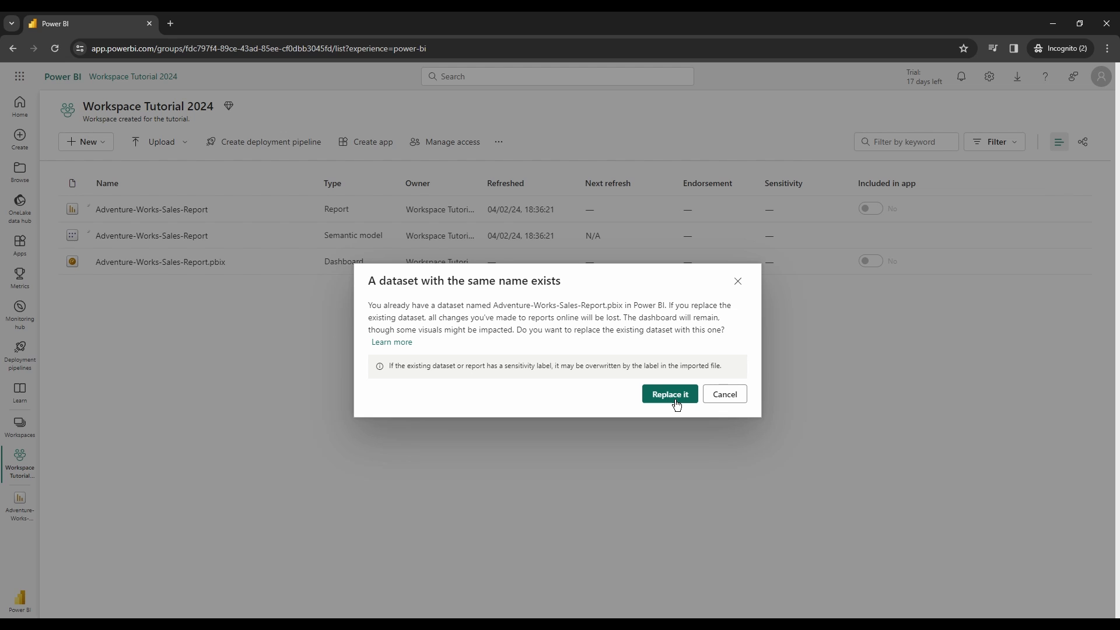
click(672, 399)
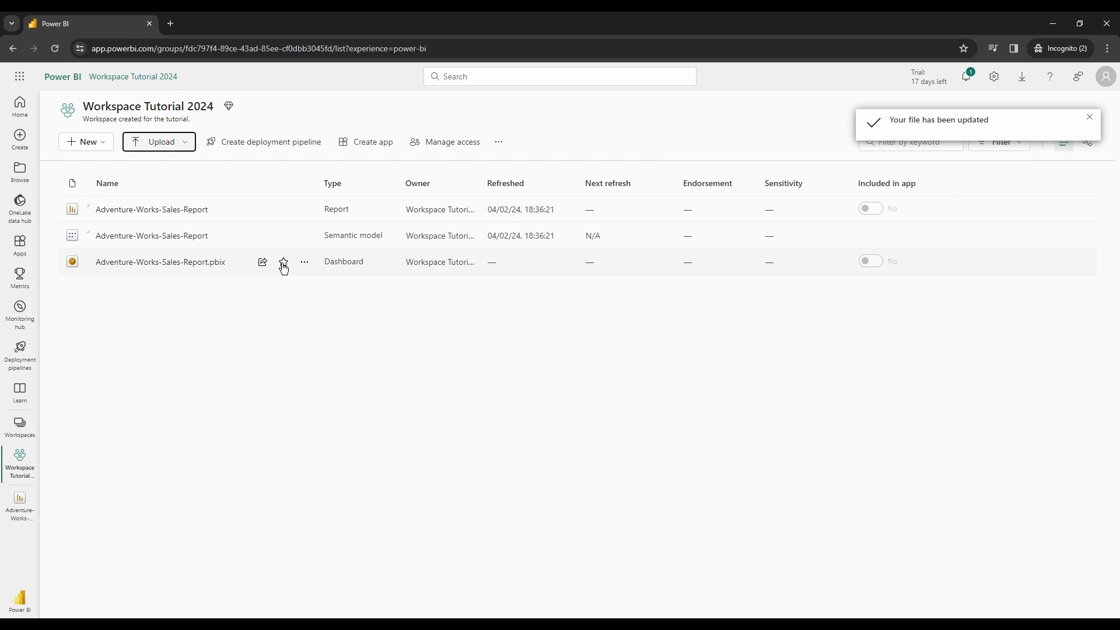
- Check the Green value in the Adventure-Works-Sales-Report report's Order Total by Product Color chart and return to the Workspace Tutorial 2024 workspace
click(175, 211)
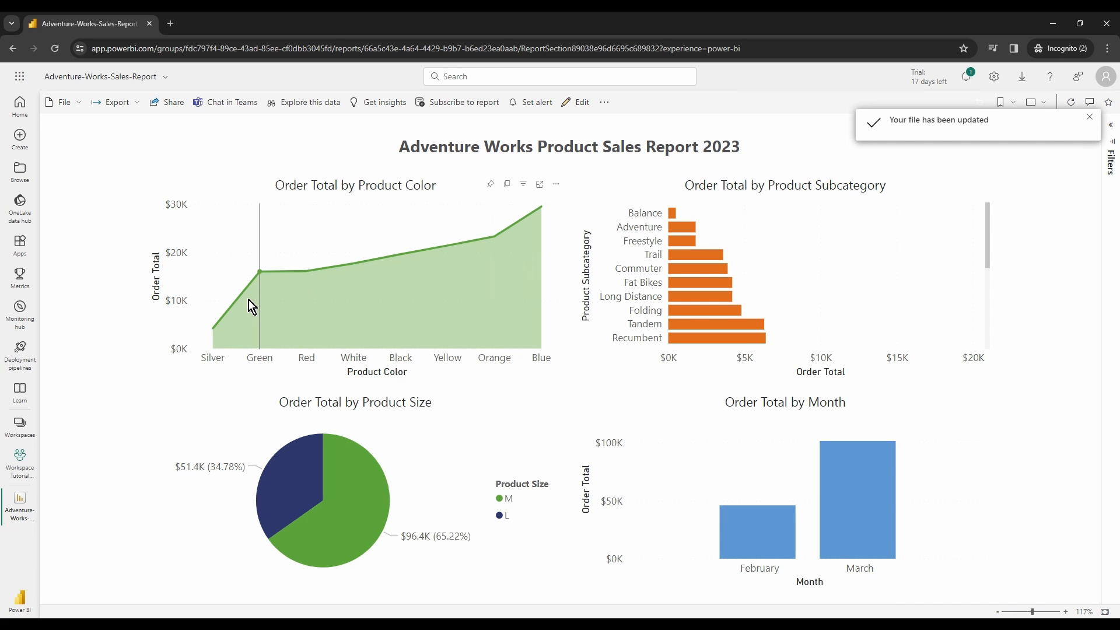
mouse_move(233, 298)
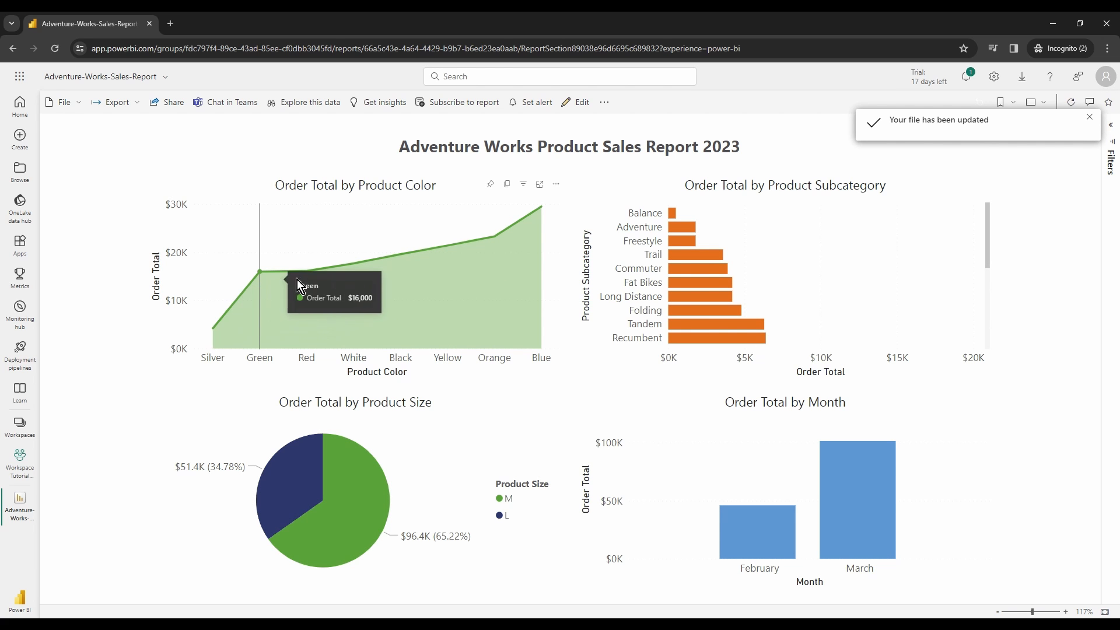
click(28, 438)
click(149, 353)
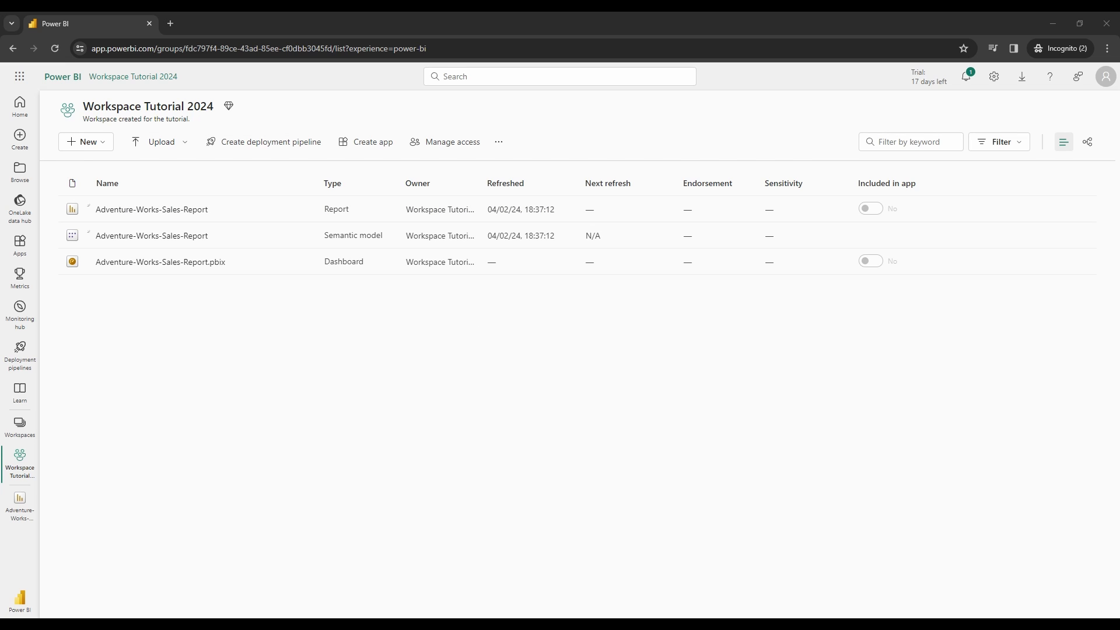
click(877, 328)
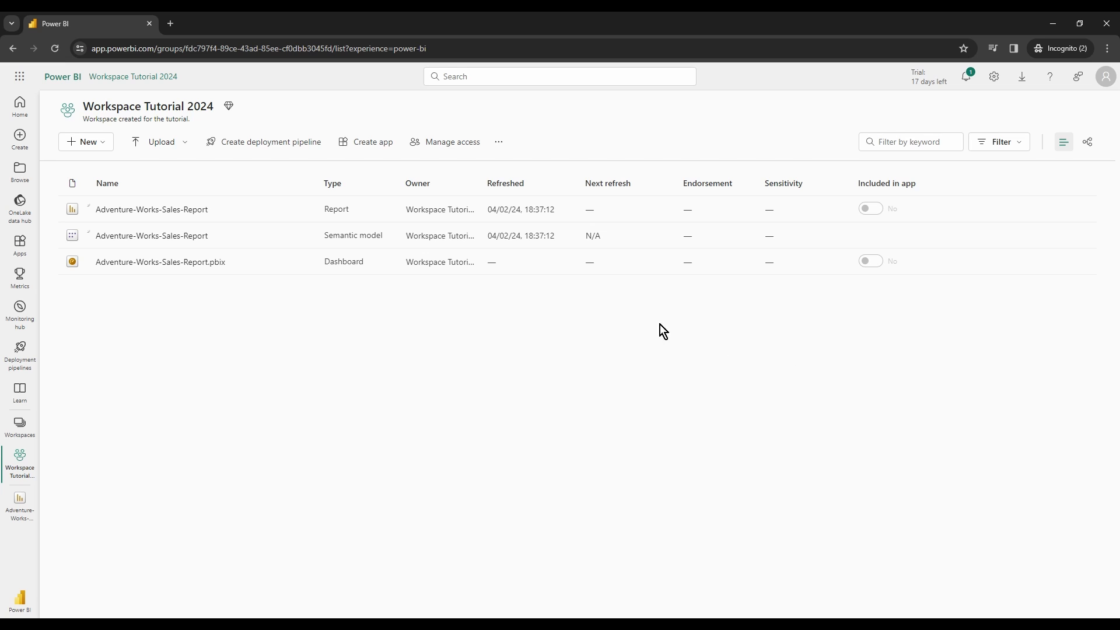